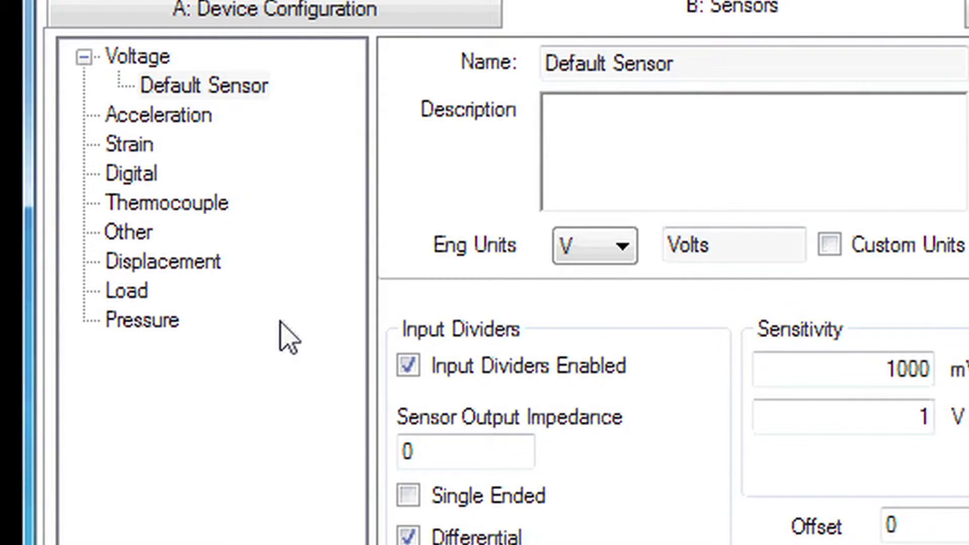
# Step: Create a new sensor named Load RT in the Load category
pyautogui.click(138, 297)
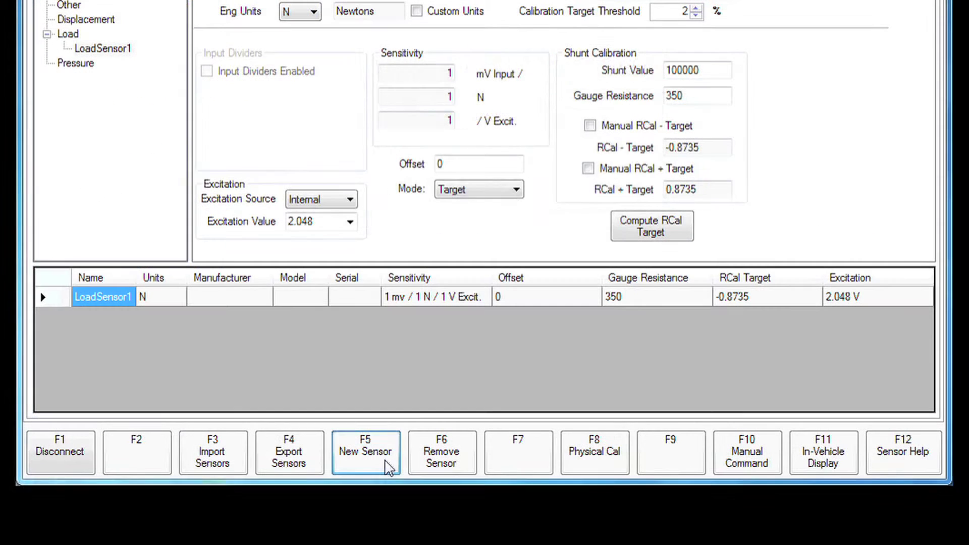
pyautogui.click(386, 465)
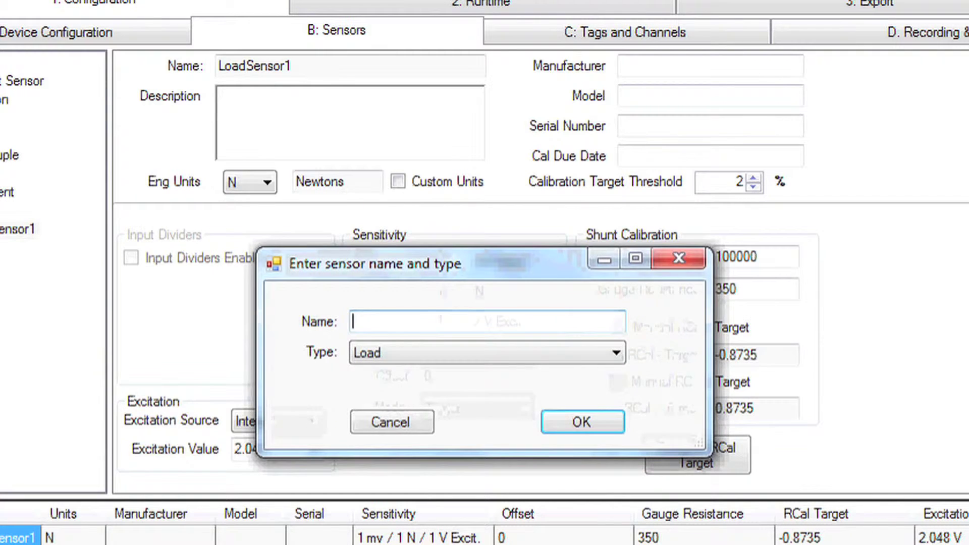
pyautogui.write('Load ')
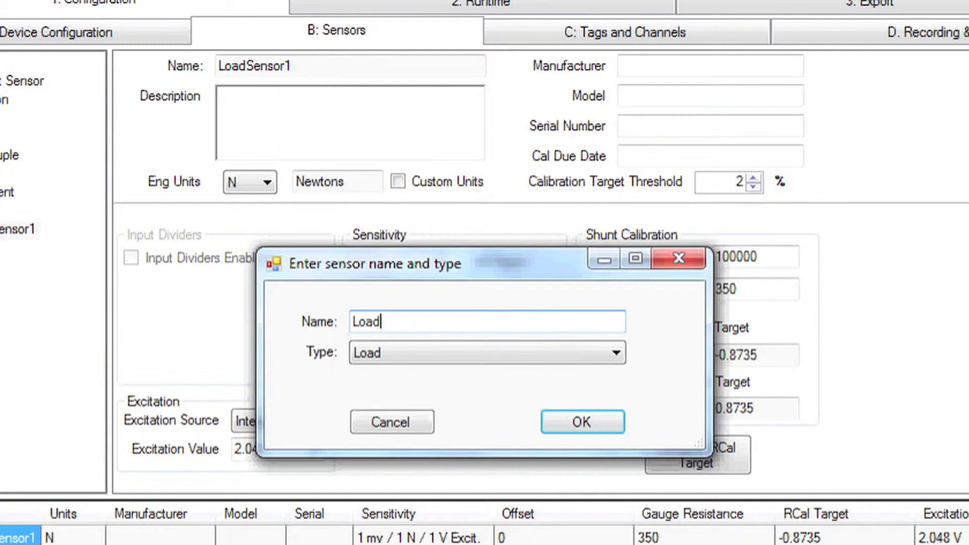
pyautogui.write('RT')
pyautogui.click(552, 430)
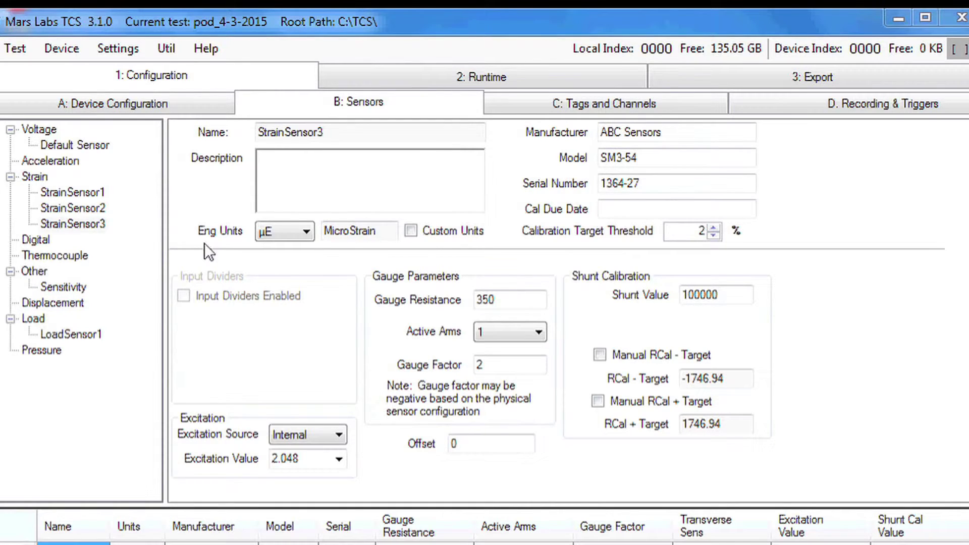
# Step: Enable custom units for StrainSensor3 and set its engineering units to Pa
pyautogui.click(307, 232)
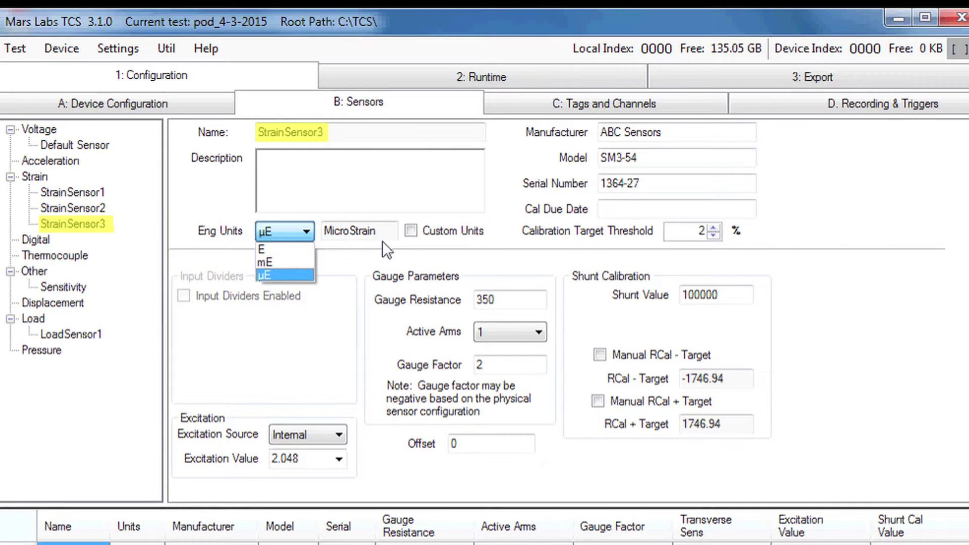
pyautogui.press('Return')
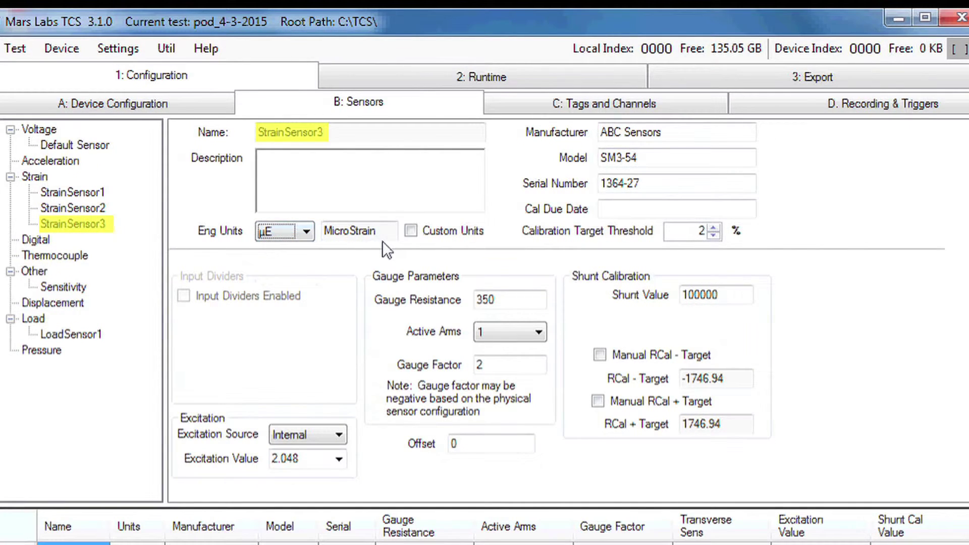
pyautogui.click(412, 232)
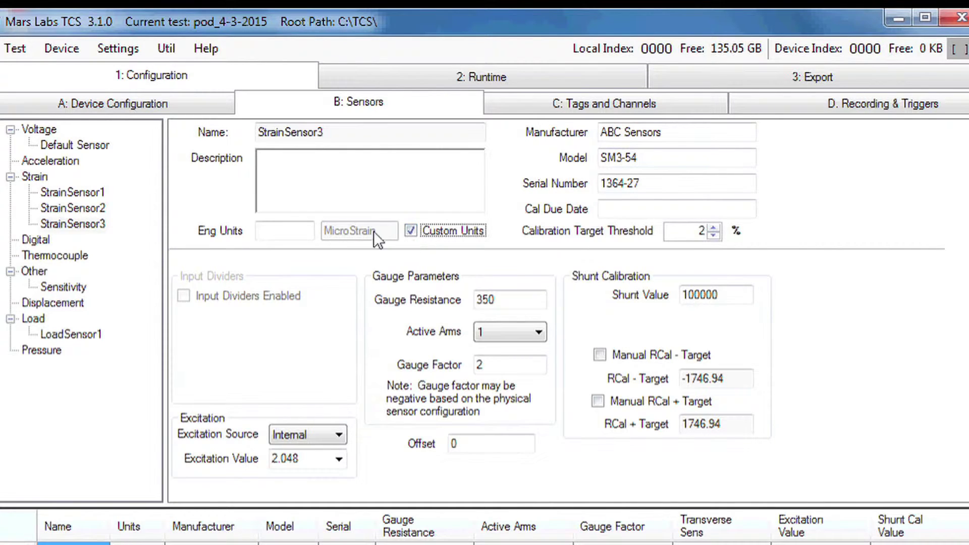
pyautogui.click(298, 230)
pyautogui.write('Pa')
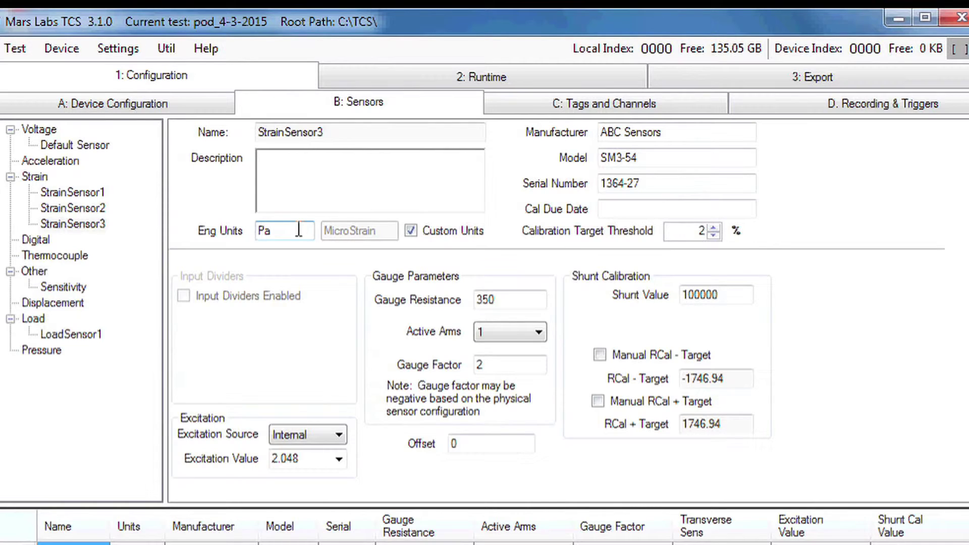
pyautogui.doubleClick(298, 231)
# Step: Raise StrainSensor3's calibration target threshold to 5 % and lower it again
pyautogui.click(720, 228)
pyautogui.click(721, 227)
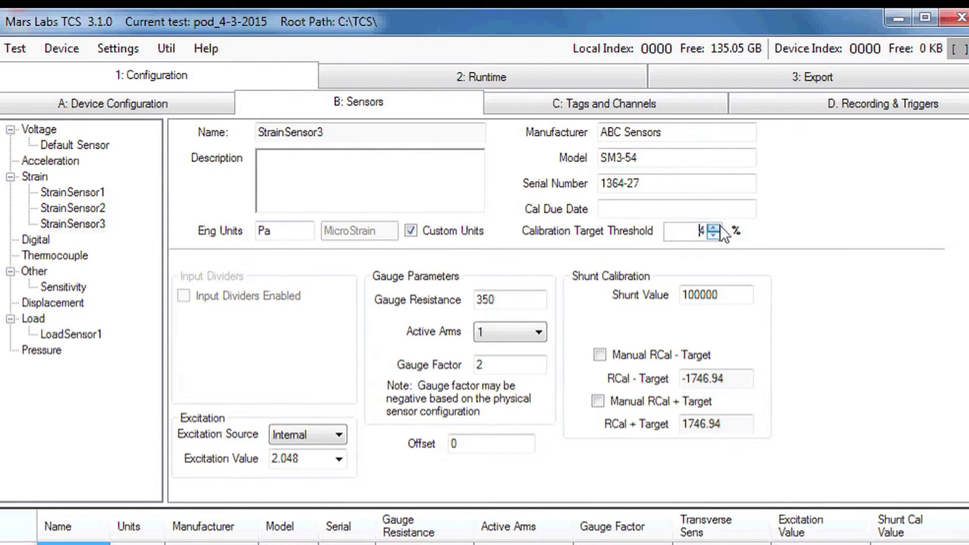
pyautogui.click(721, 228)
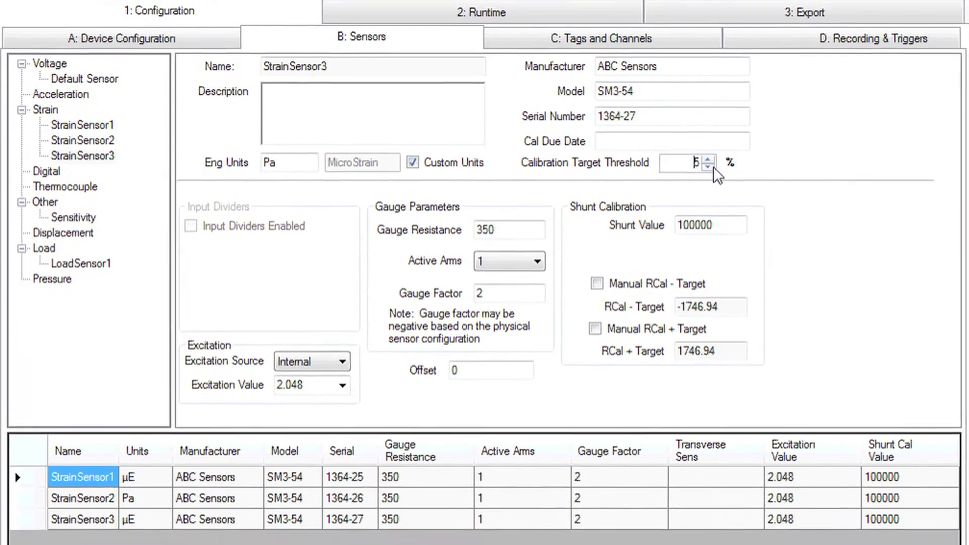
pyautogui.click(716, 202)
pyautogui.click(716, 203)
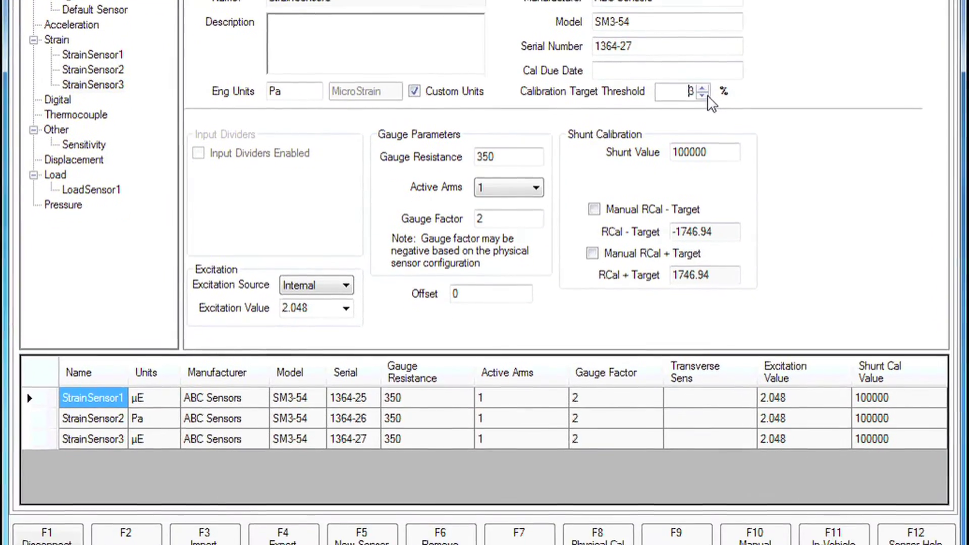
pyautogui.click(715, 202)
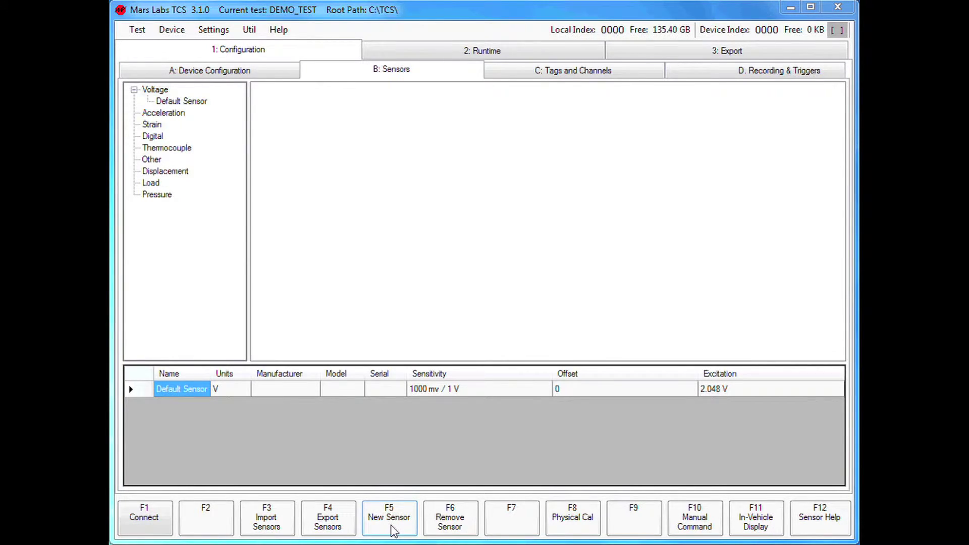
# Step: Add a voltage sensor named Voltage and set its excitation source to None
pyautogui.click(393, 531)
pyautogui.write('Voltage')
pyautogui.press('Return')
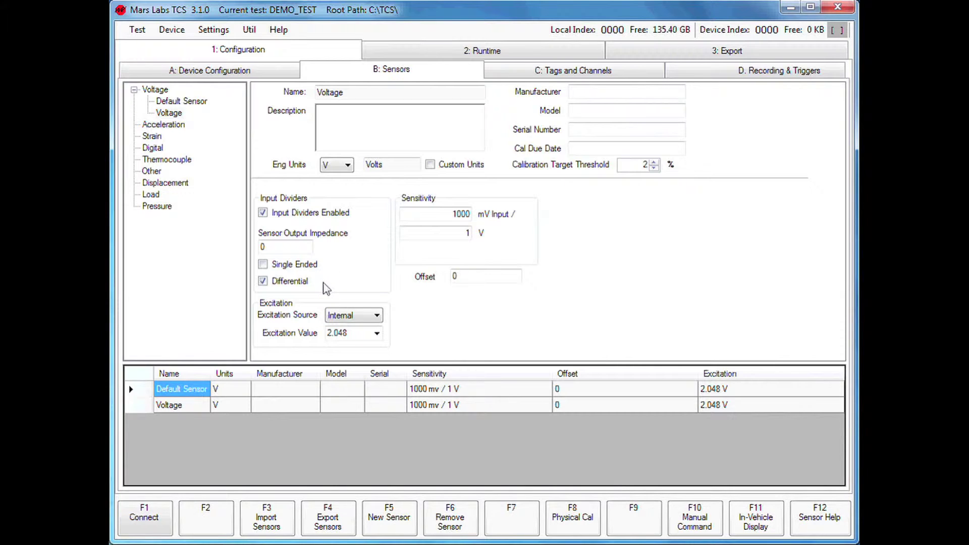
pyautogui.click(376, 316)
pyautogui.click(367, 326)
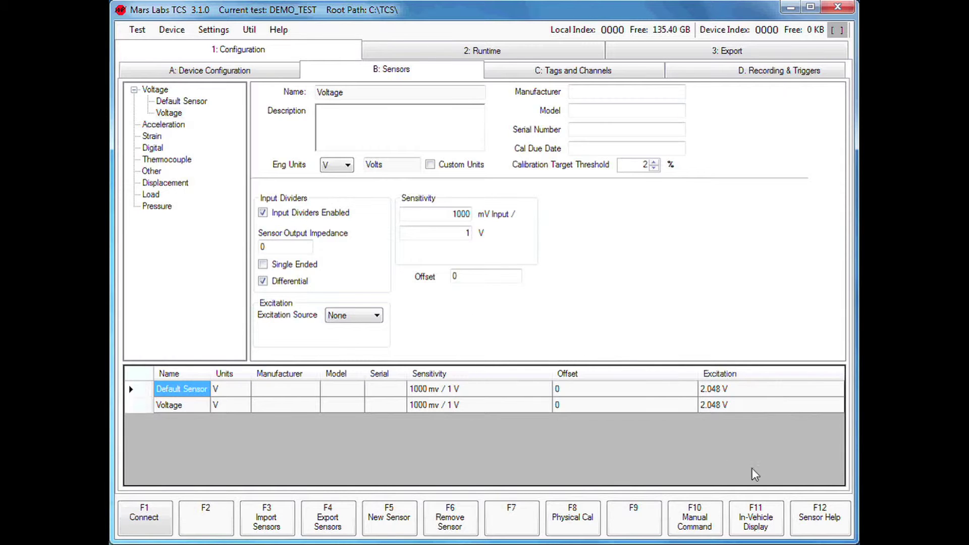
# Step: Read the help for the voltage sensor, including its wiring diagram, and close it
pyautogui.click(811, 513)
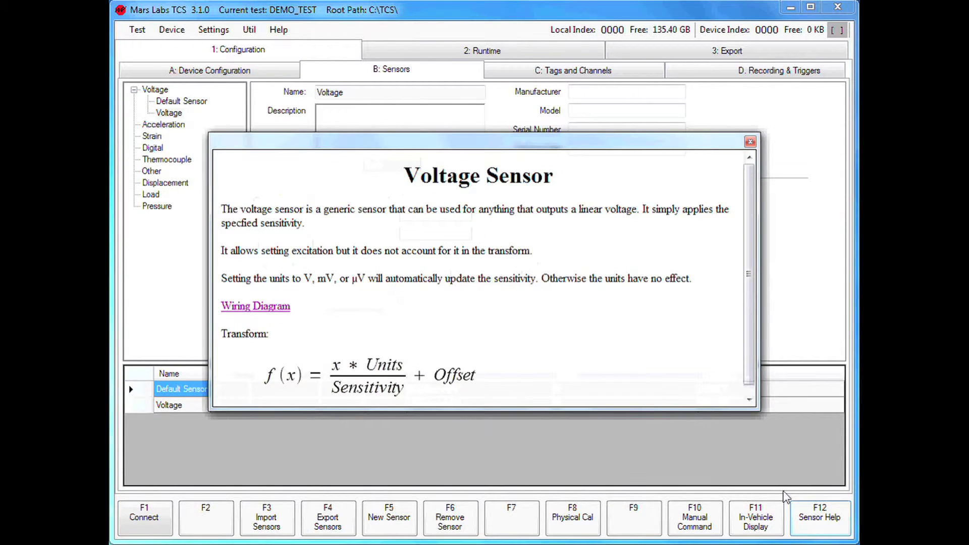
pyautogui.click(281, 309)
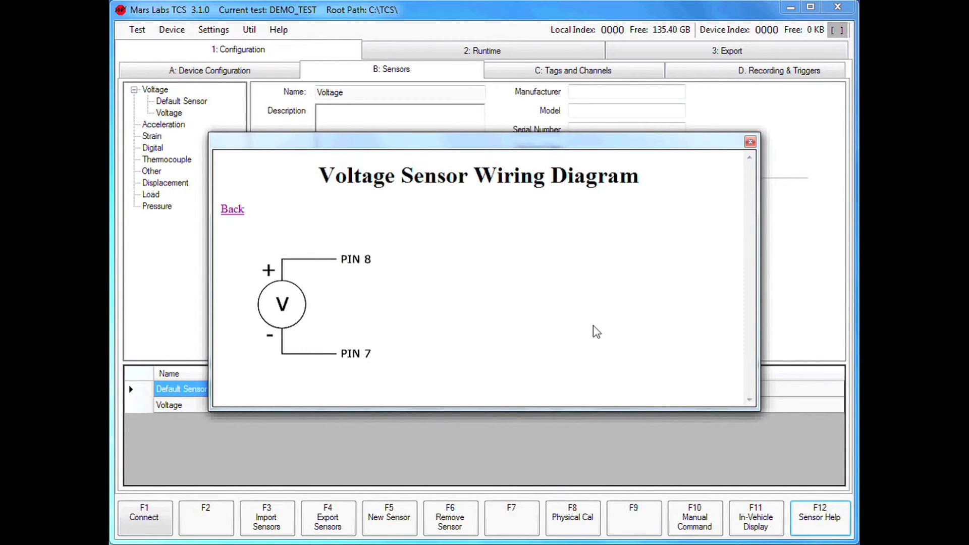
pyautogui.click(750, 142)
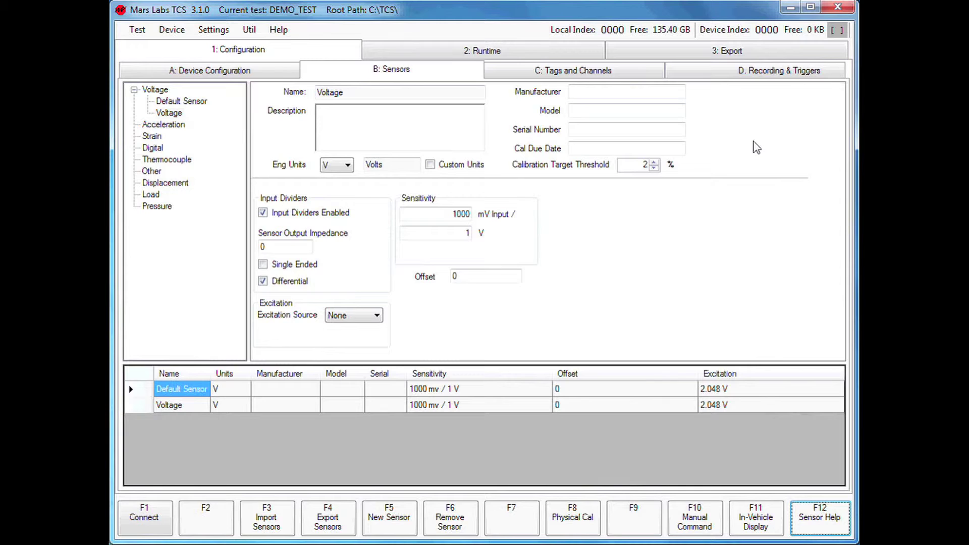
# Step: Assign the Voltage sensor to channel 1 of the Mini-Recorder and rename the channel Battery
pyautogui.click(640, 78)
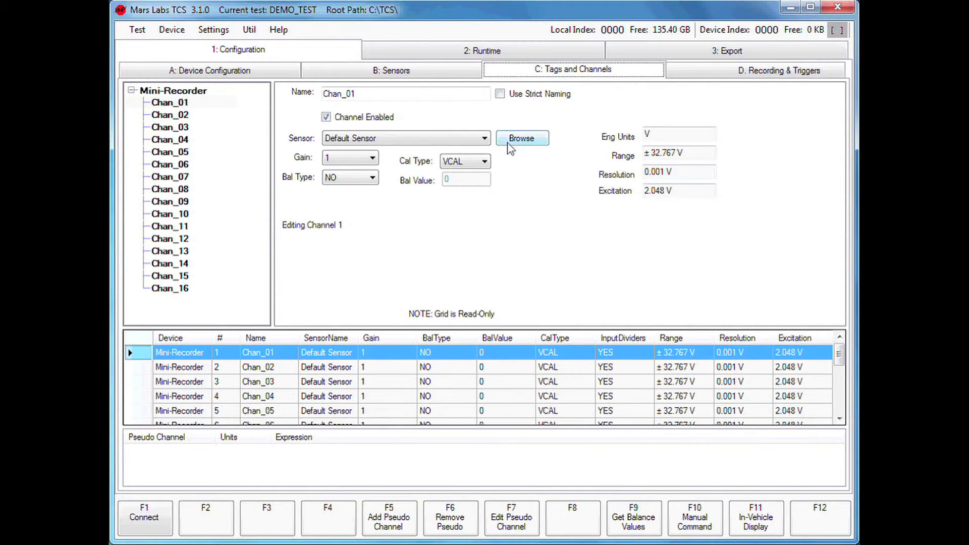
pyautogui.click(483, 138)
pyautogui.click(462, 158)
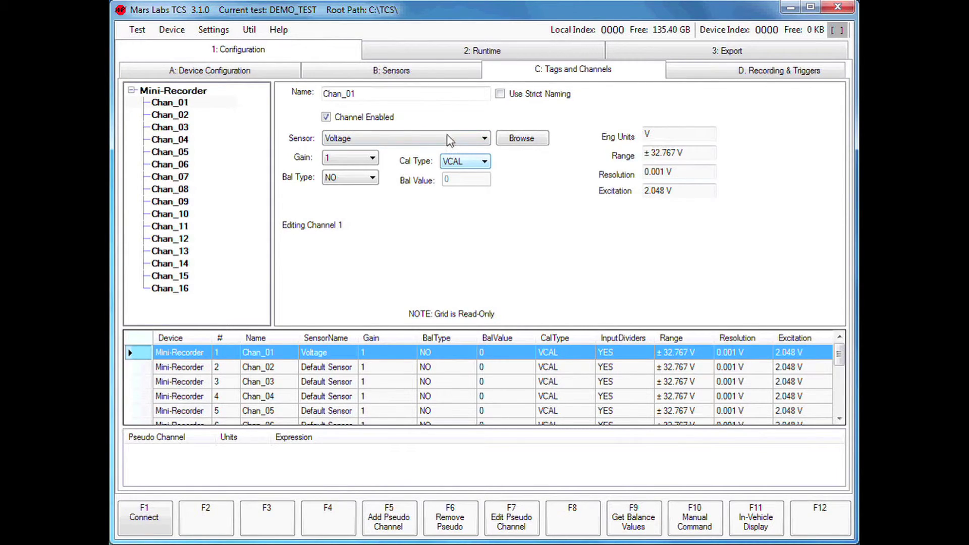
pyautogui.moveTo(396, 95); pyautogui.dragTo(271, 99)
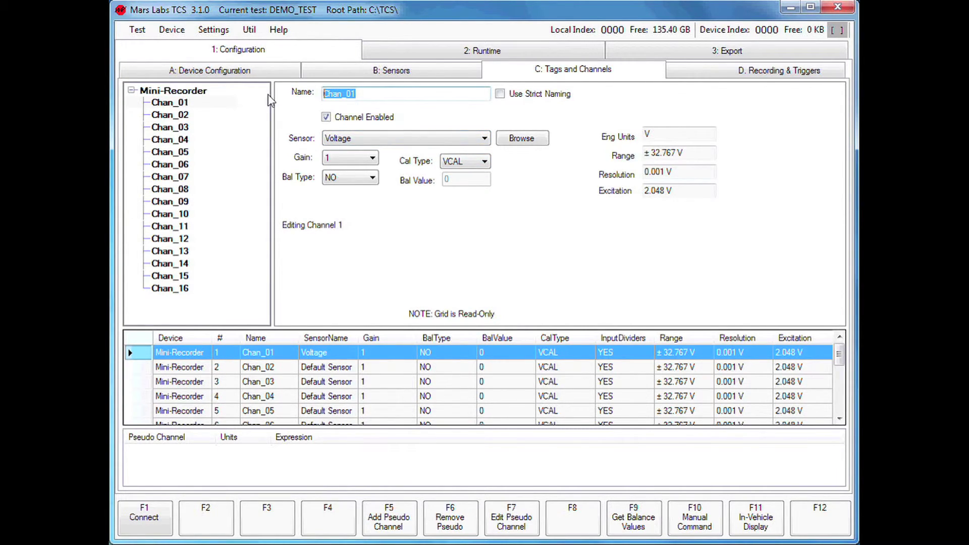
pyautogui.write('Battery')
# Step: Disable channels 2 through 16 of the Mini-Recorder together
pyautogui.click(182, 117)
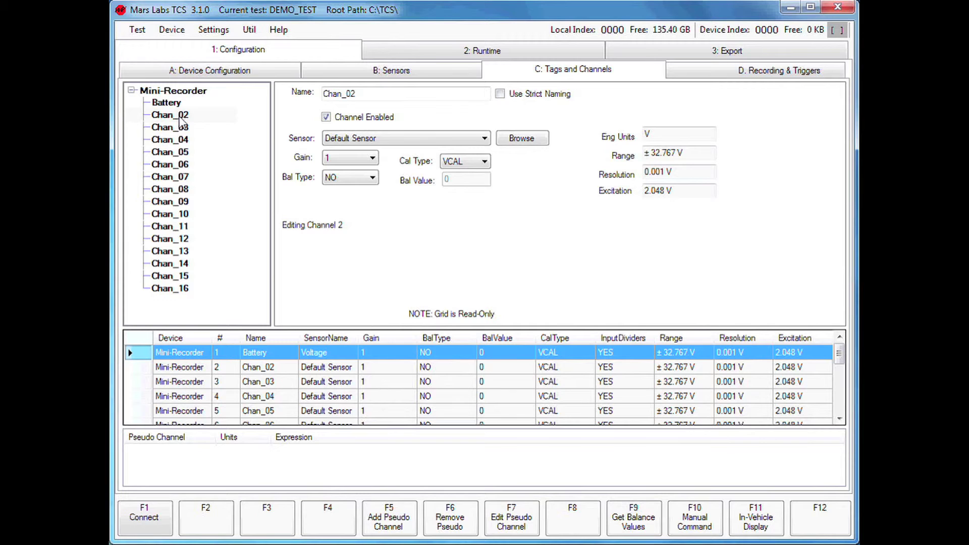
pyautogui.keyDown('shift'); pyautogui.click(171, 290); pyautogui.keyUp('shift')
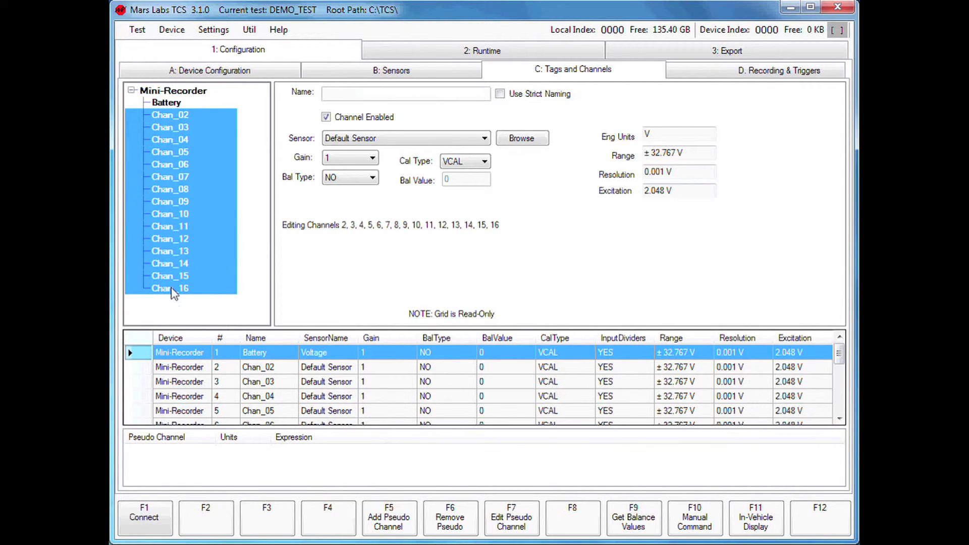
pyautogui.click(326, 118)
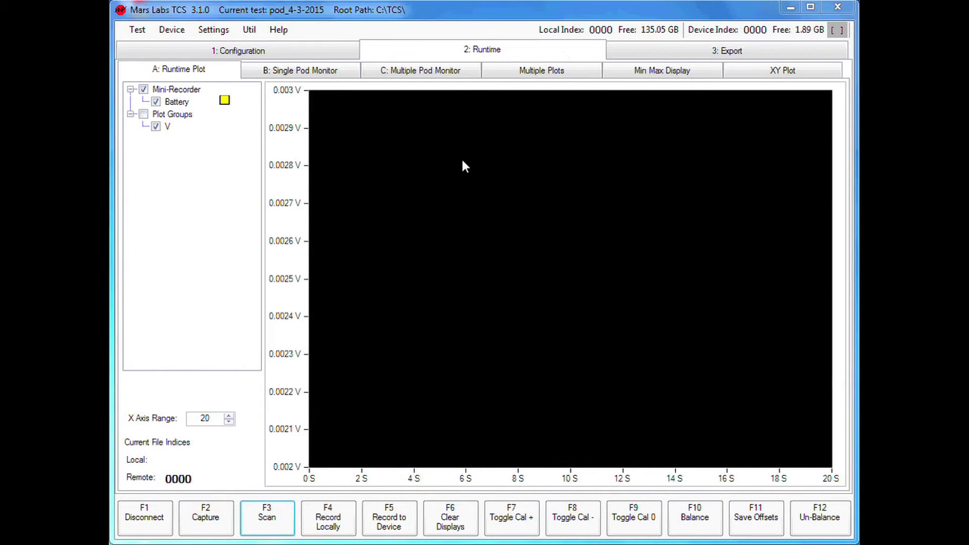
# Step: Start scanning live data and show the Battery channel's reading in the single pod monitor
pyautogui.click(283, 518)
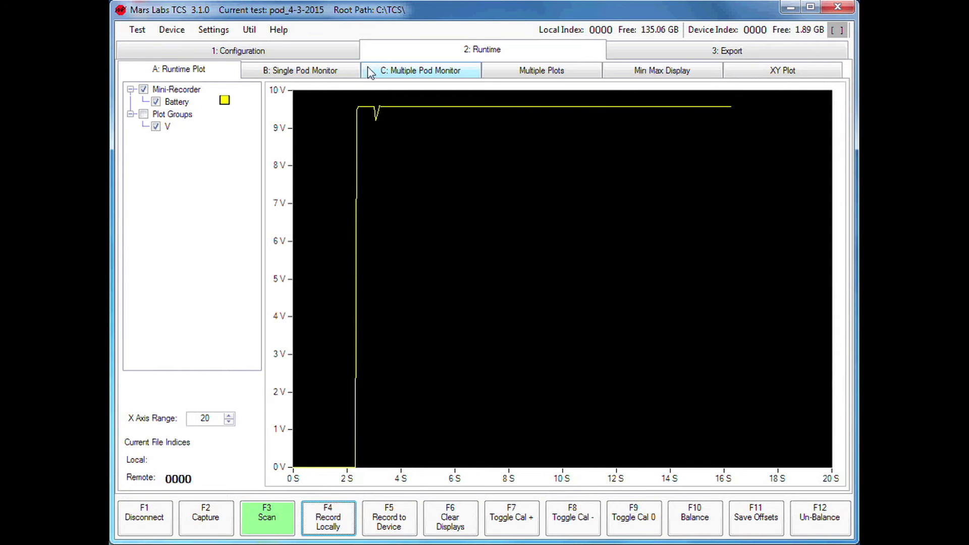
pyautogui.click(350, 75)
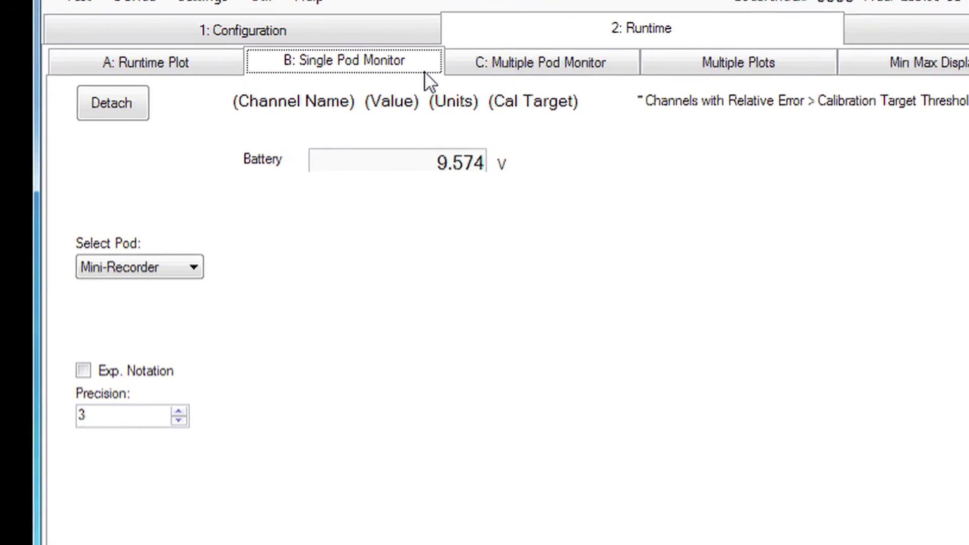